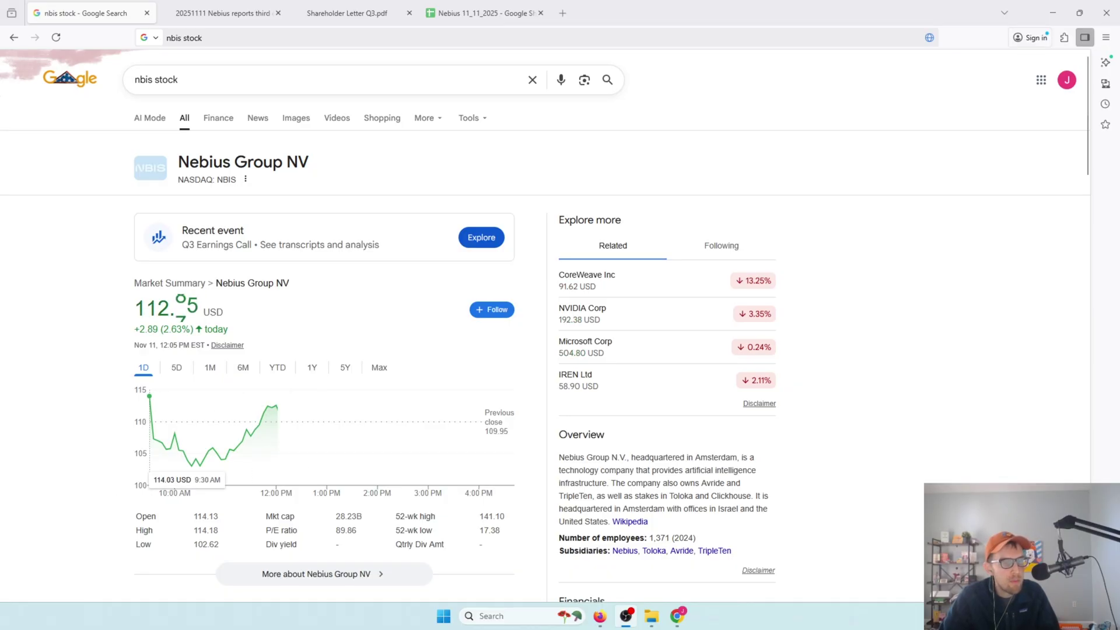
# - Switch to the Nebius Q3 2025 results PDF showing page 2 highlights: revenue 146.1 million, up 355%
pyautogui.click(221, 13)
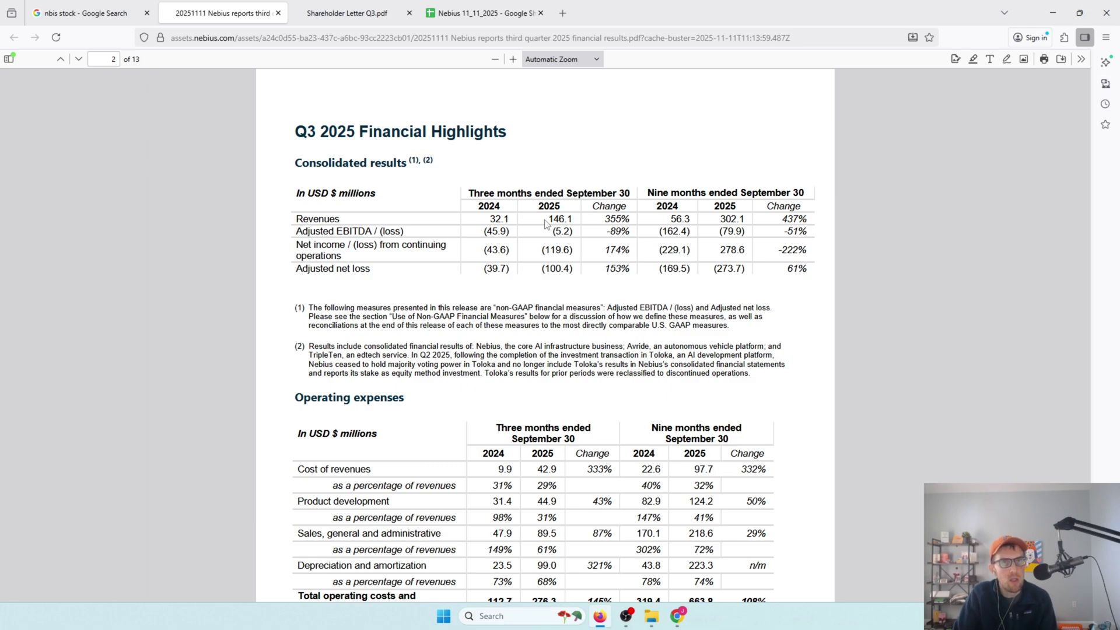
pyautogui.scroll(12, 468, 226)
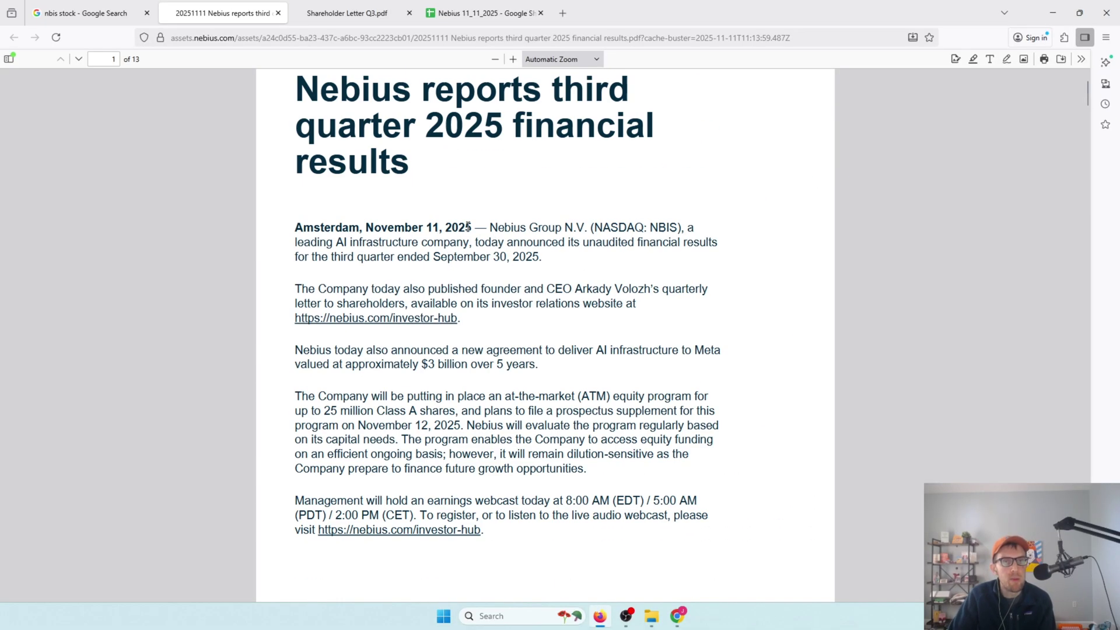
pyautogui.scroll(-12, 468, 227)
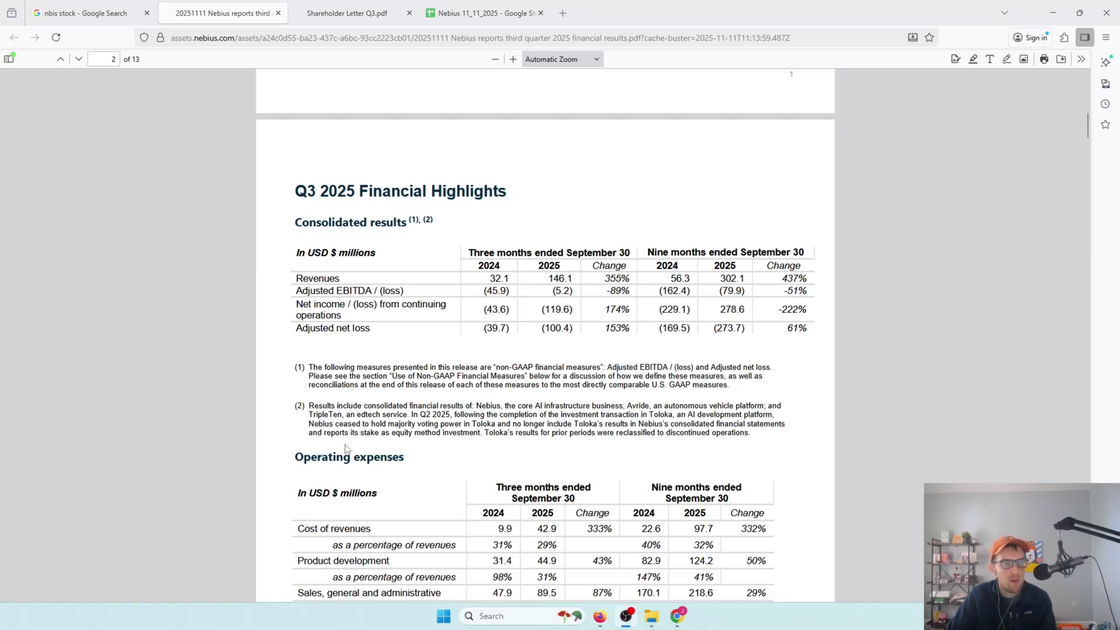
pyautogui.scroll(10, 452, 388)
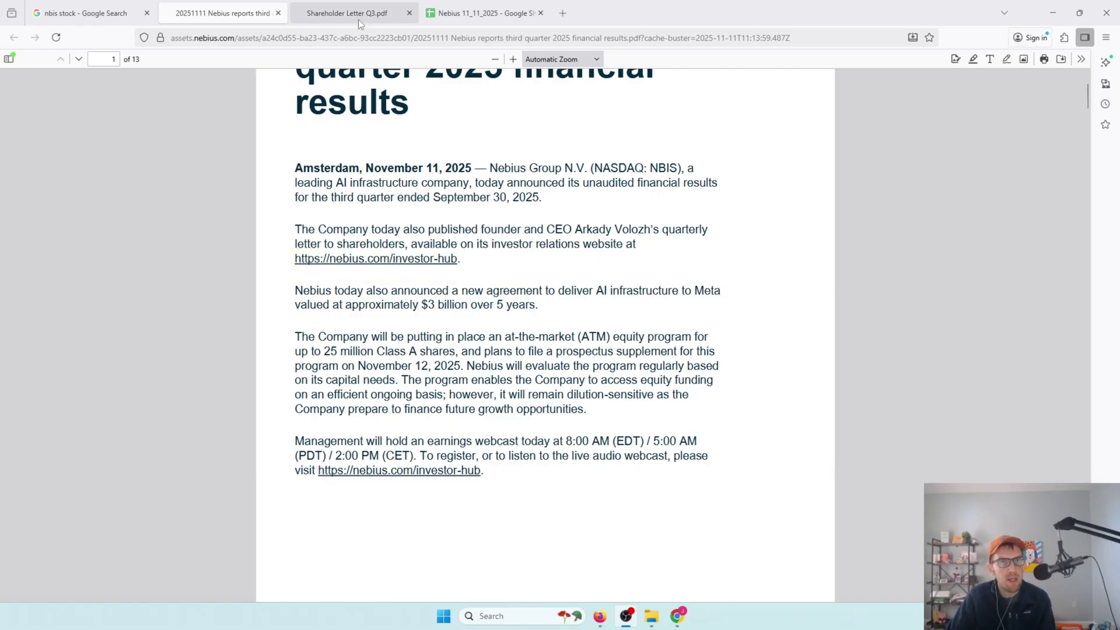
# - Bring up the Q3 Shareholder Letter at page 2 with its $7–9 billion run-rate guidance, then switch applications
pyautogui.click(342, 14)
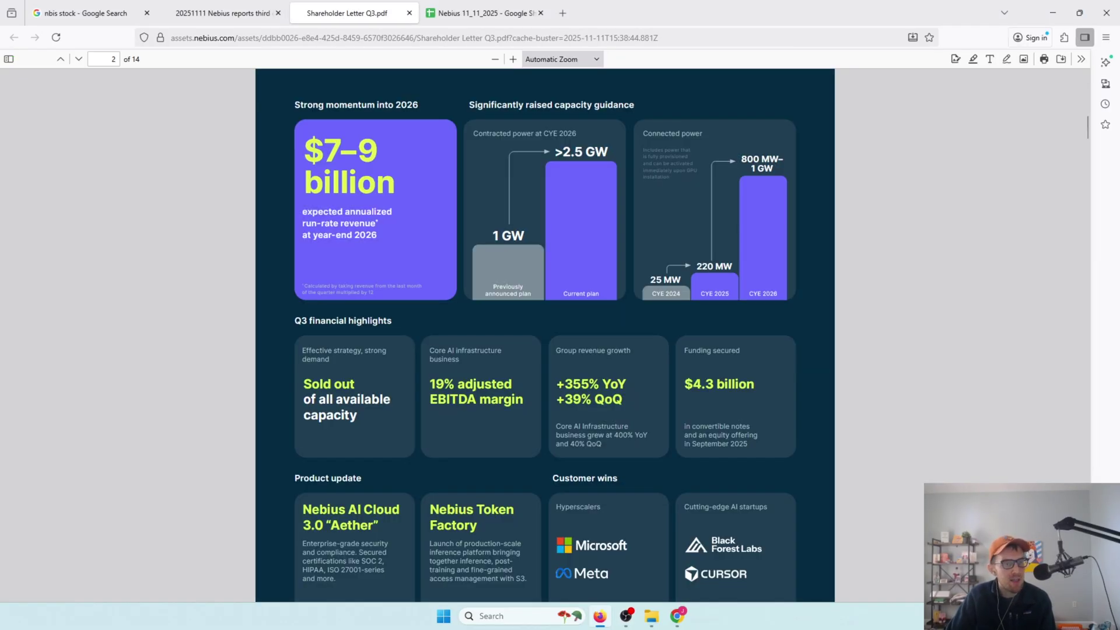
pyautogui.hotkey('alt', 'Tab')
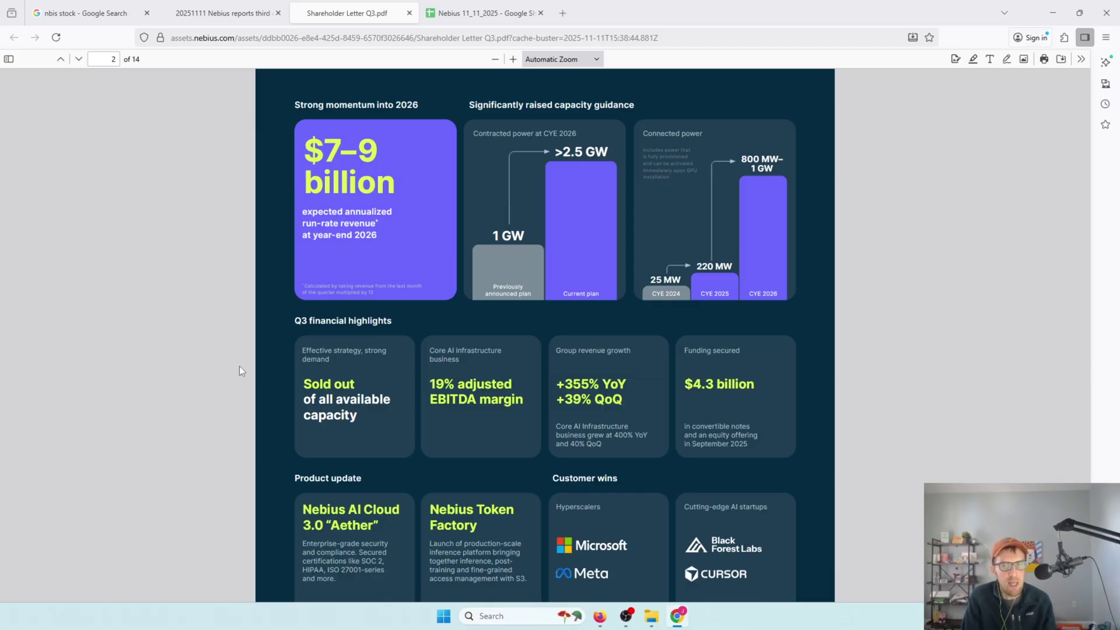
# - Scroll page 2 of the shareholder letter down until the Other businesses heading appears
pyautogui.scroll(-1, 565, 300)
pyautogui.scroll(-1, 622, 328)
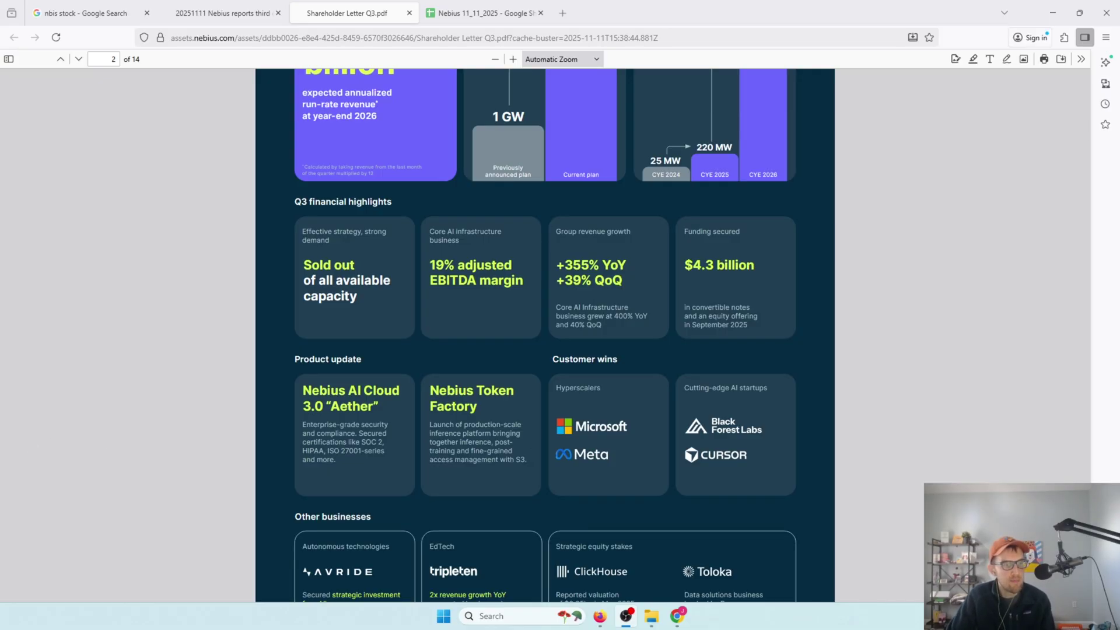
# - Scroll page 2 to the Other businesses cards: Avride, TripleTen, ClickHouse at $6.35bn, and Toloka
pyautogui.scroll(-3, 434, 339)
pyautogui.scroll(2, 435, 336)
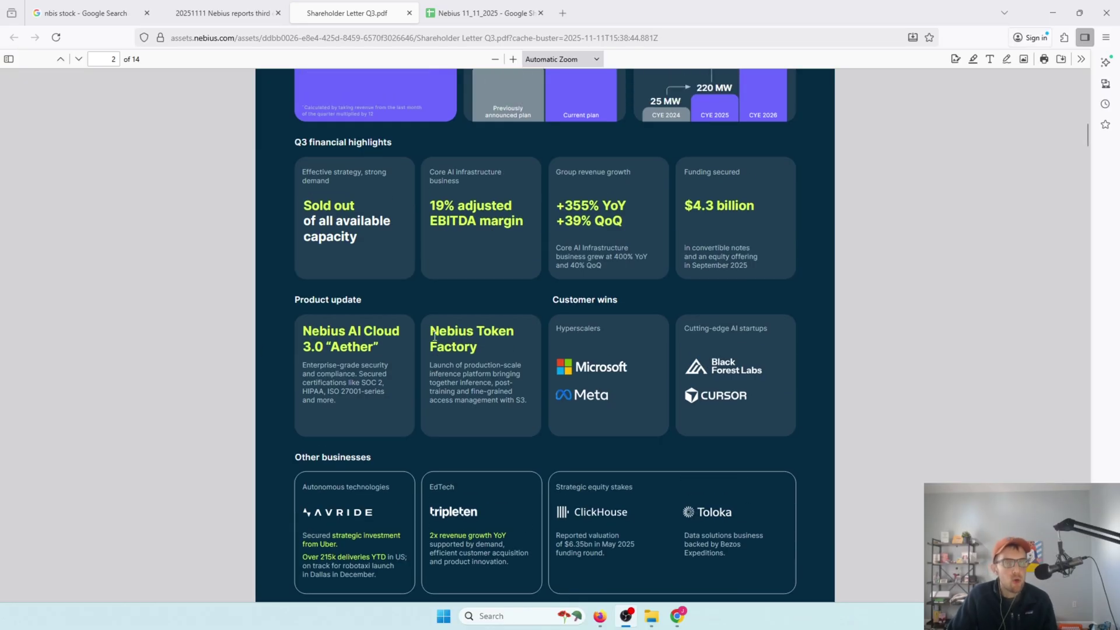
pyautogui.scroll(-2, 436, 337)
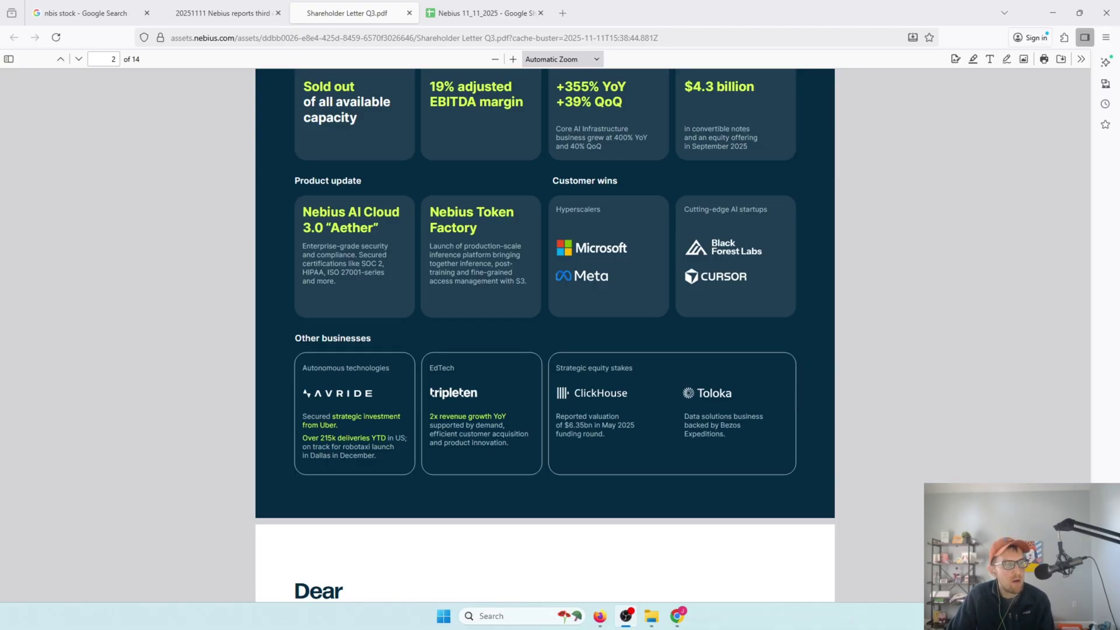
# - Switch to the Nebius 11_11_2025 spreadsheet's Valuation sheet, projecting revenue from 517.00 to 21,077.06 by 2029
pyautogui.scroll(5, 545, 291)
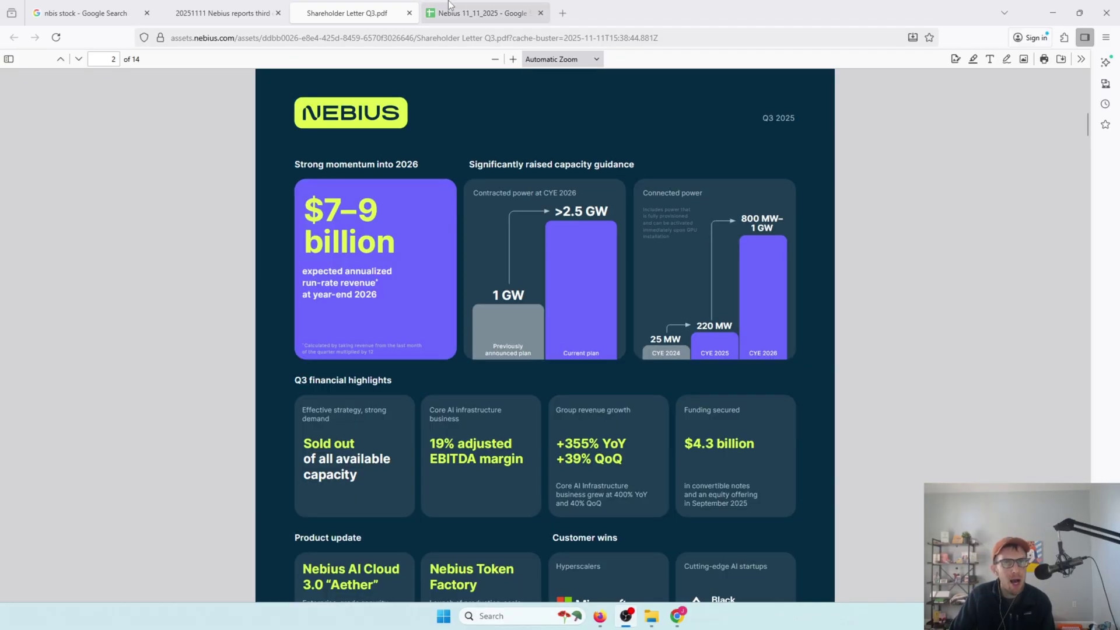
pyautogui.hotkey('ctrl', 'Tab')
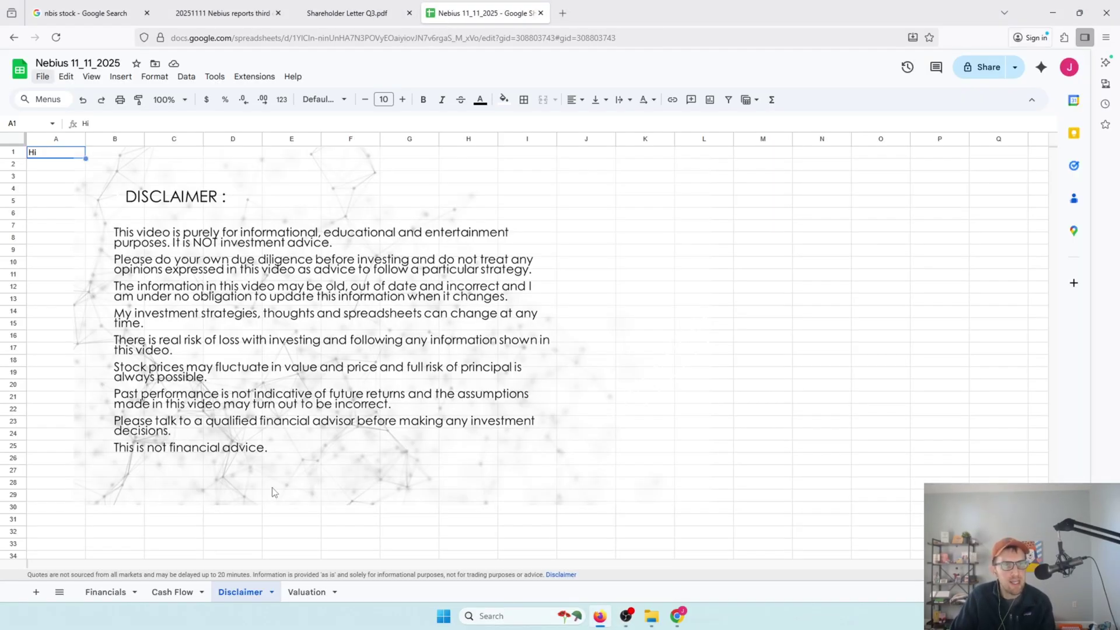
pyautogui.click(297, 592)
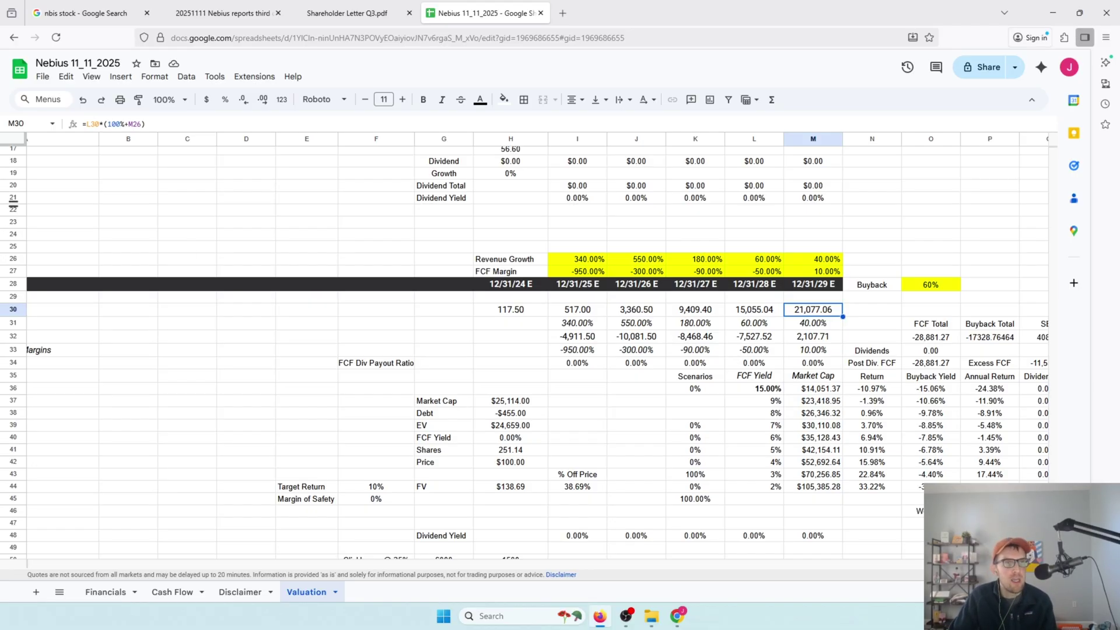
# - Open the spreadsheet's File menu and dismiss it, returning to the grid
pyautogui.click(50, 86)
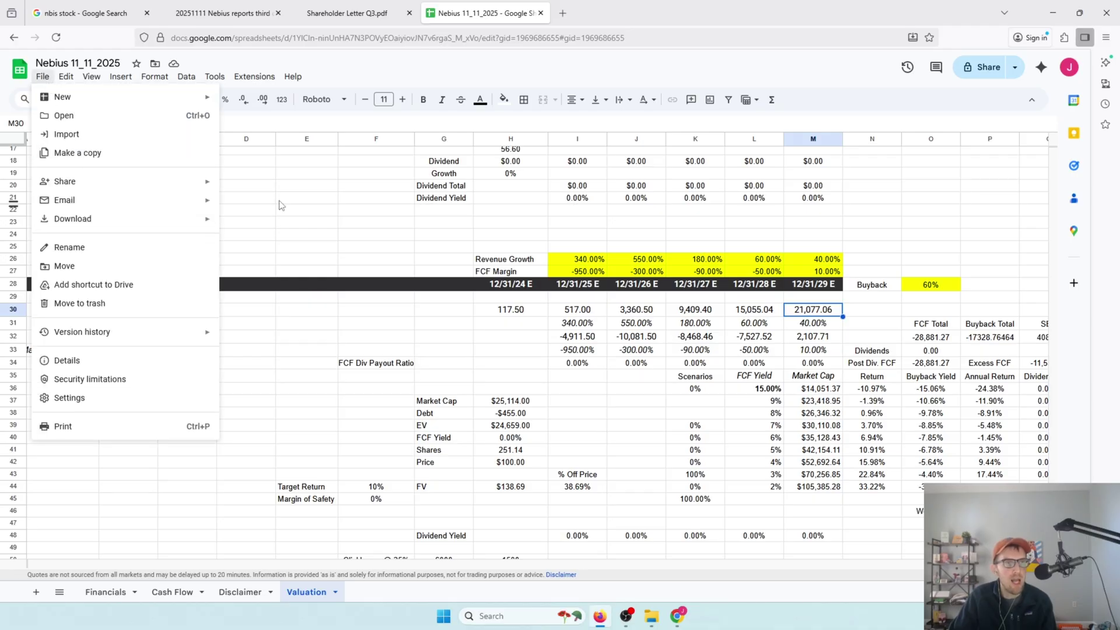
pyautogui.click(440, 260)
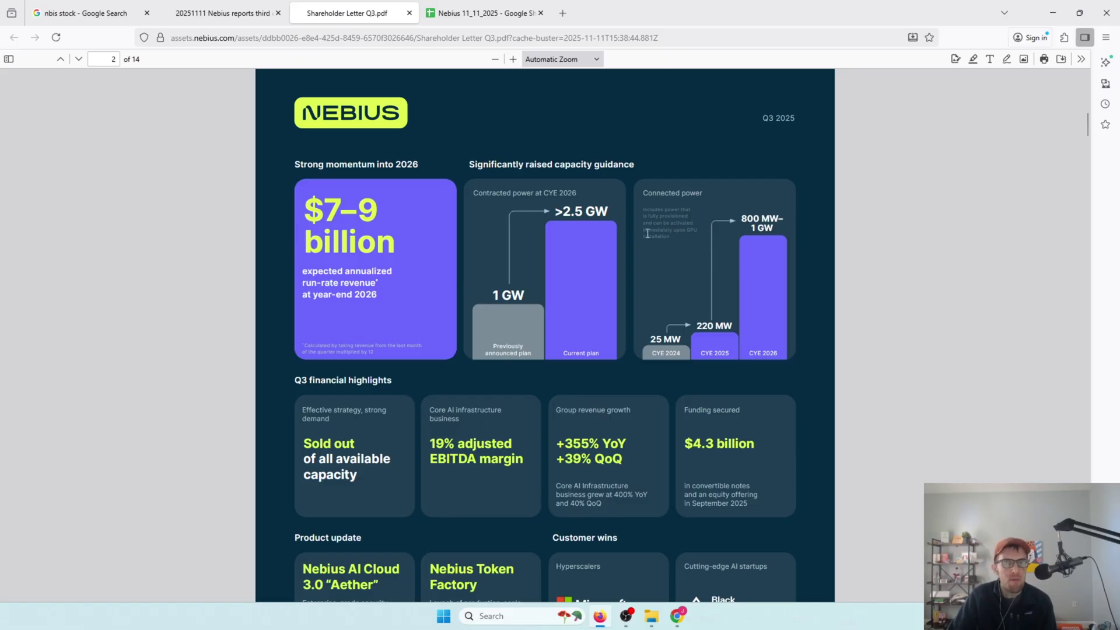
# - Return to the Nebius Valuation tab, where 340%-to-40% growth assumptions give a $138.69 fair value
pyautogui.click(467, 13)
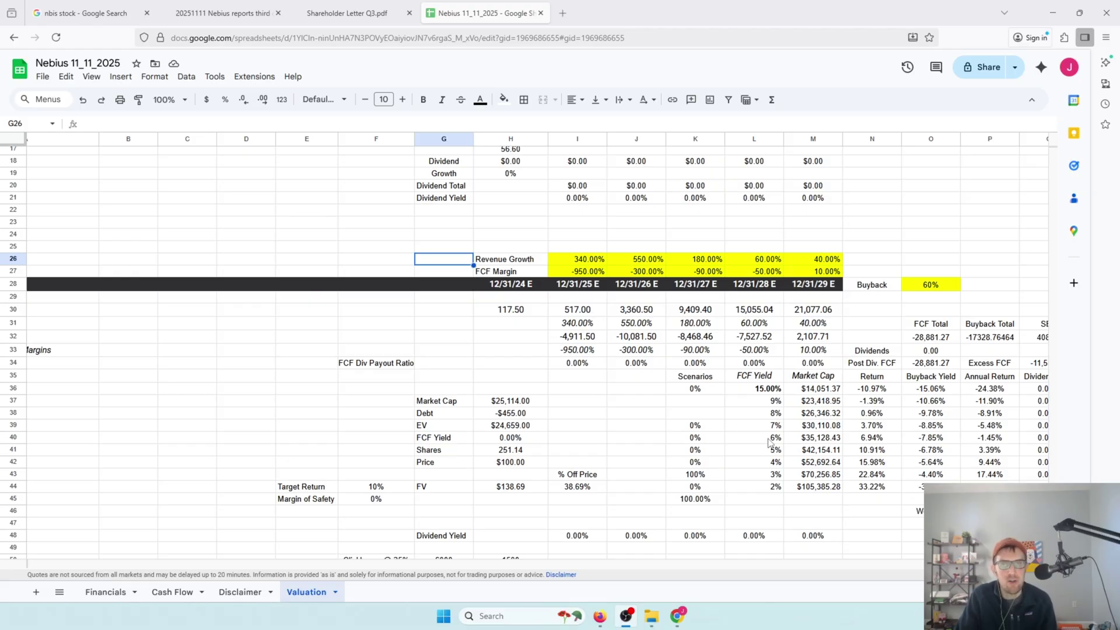
# - Try a -40% 2029 FCF margin in M27, undo back to 10%, and scroll right to the Price columns
pyautogui.click(840, 273)
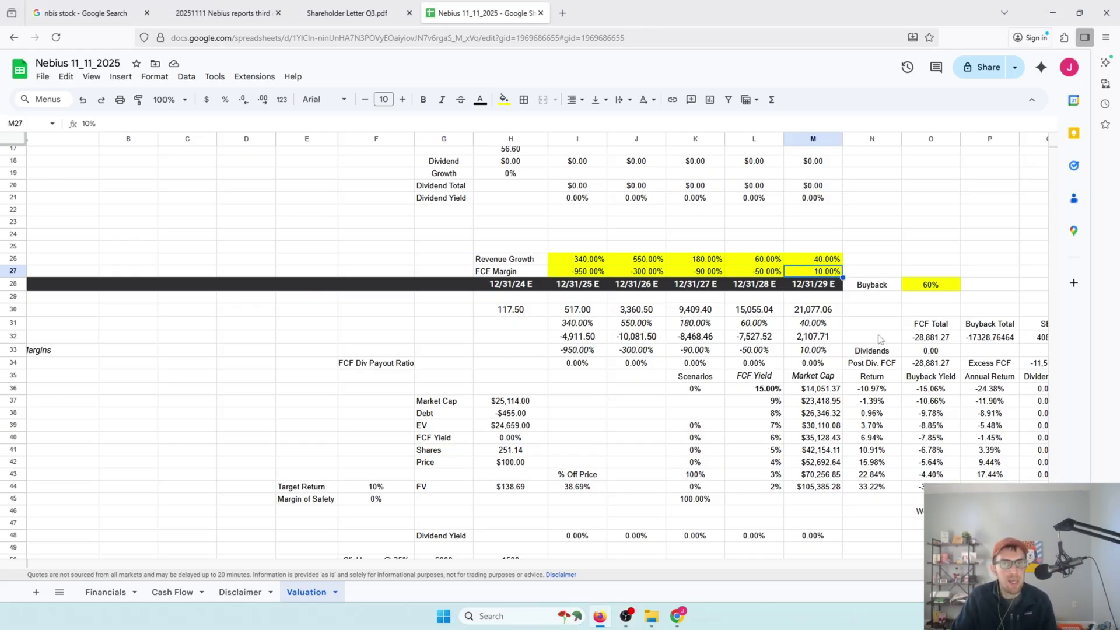
pyautogui.write('-40')
pyautogui.press('Return')
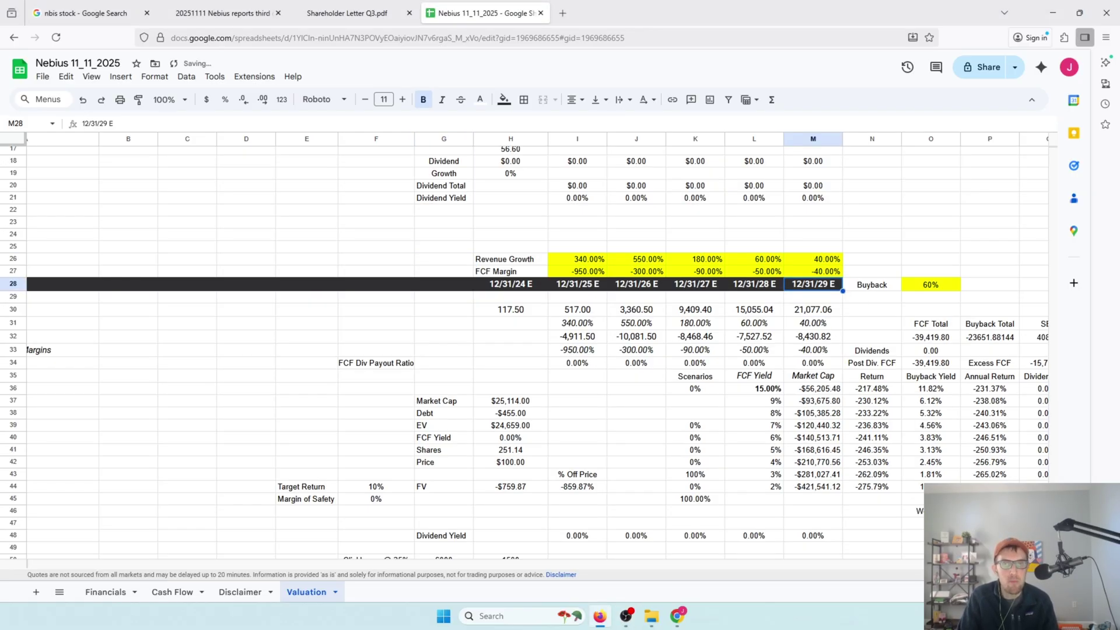
pyautogui.hotkey('ctrl', 'z')
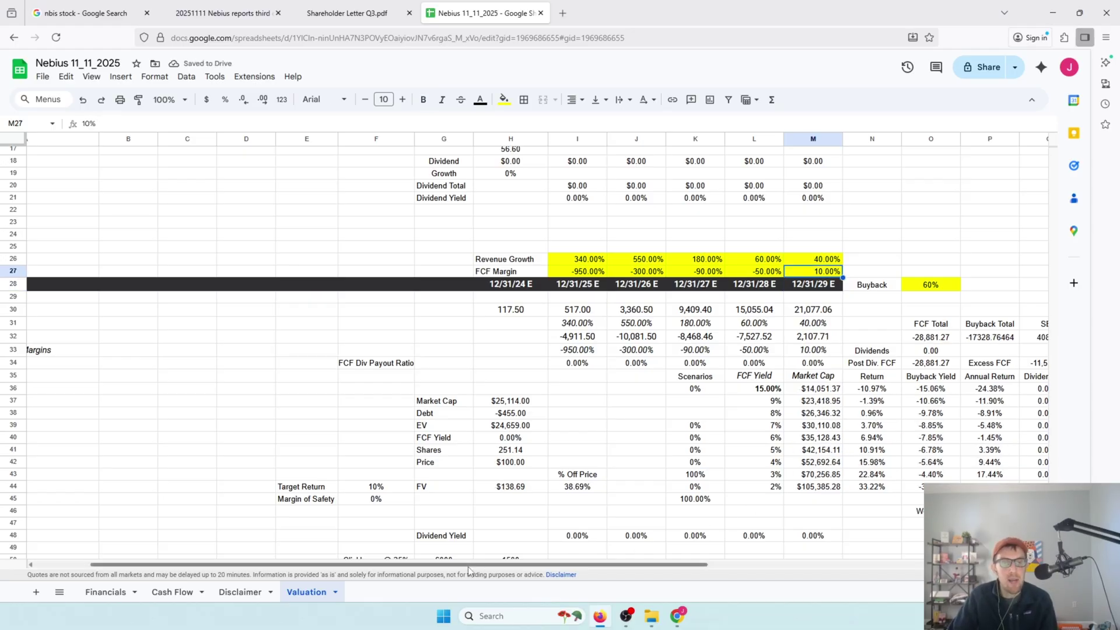
pyautogui.hscroll(2, 557, 564)
pyautogui.hscroll(2, 558, 564)
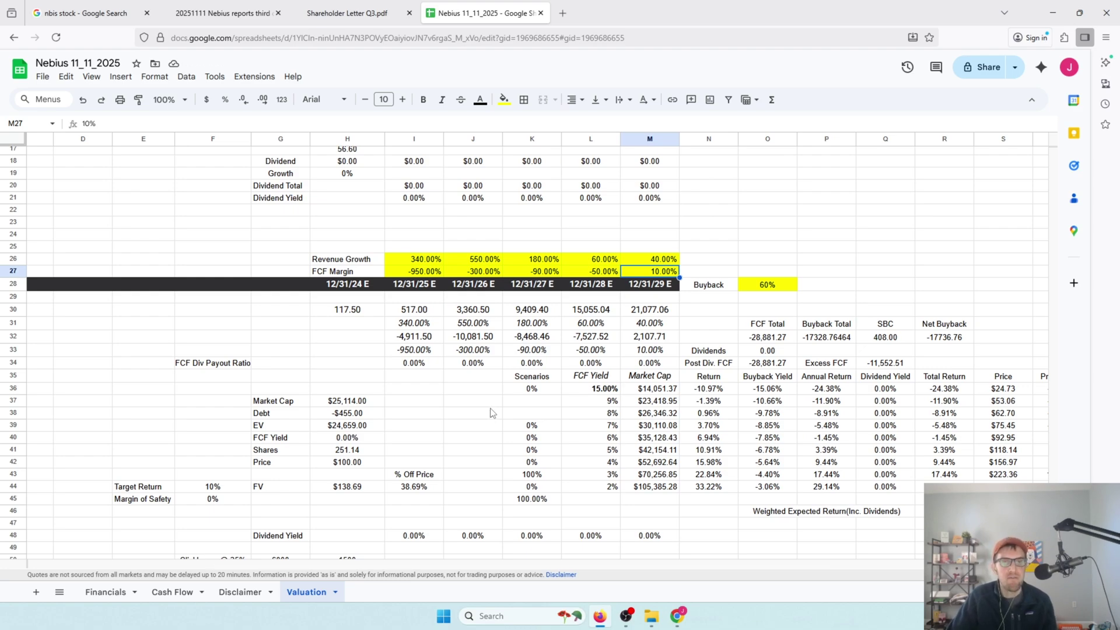
pyautogui.moveTo(450, 337); pyautogui.dragTo(587, 343)
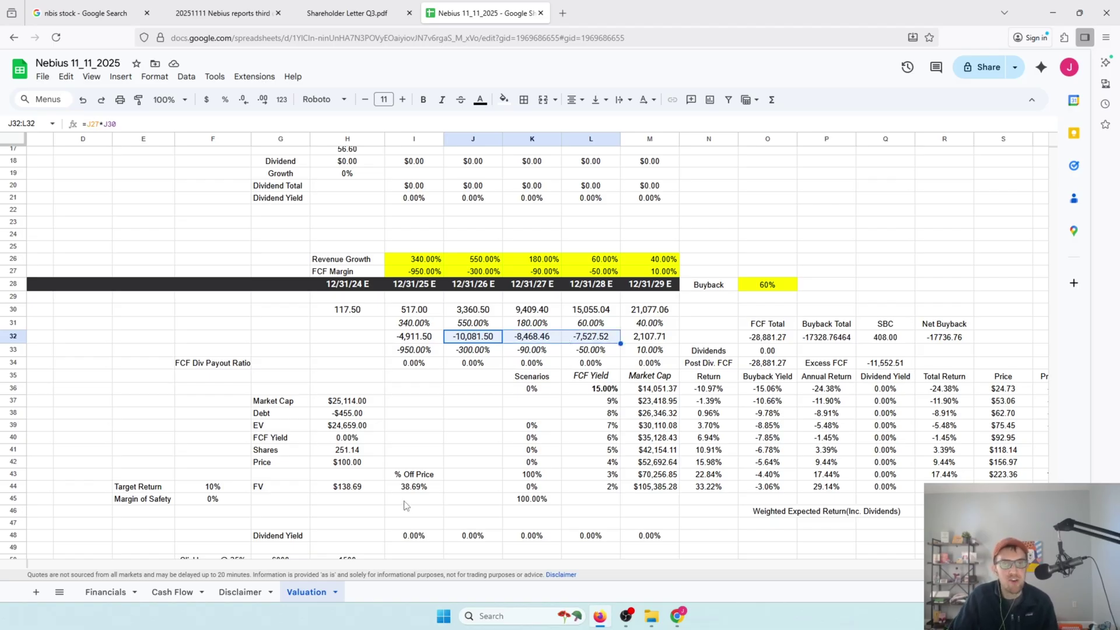
pyautogui.moveTo(393, 337); pyautogui.dragTo(586, 340)
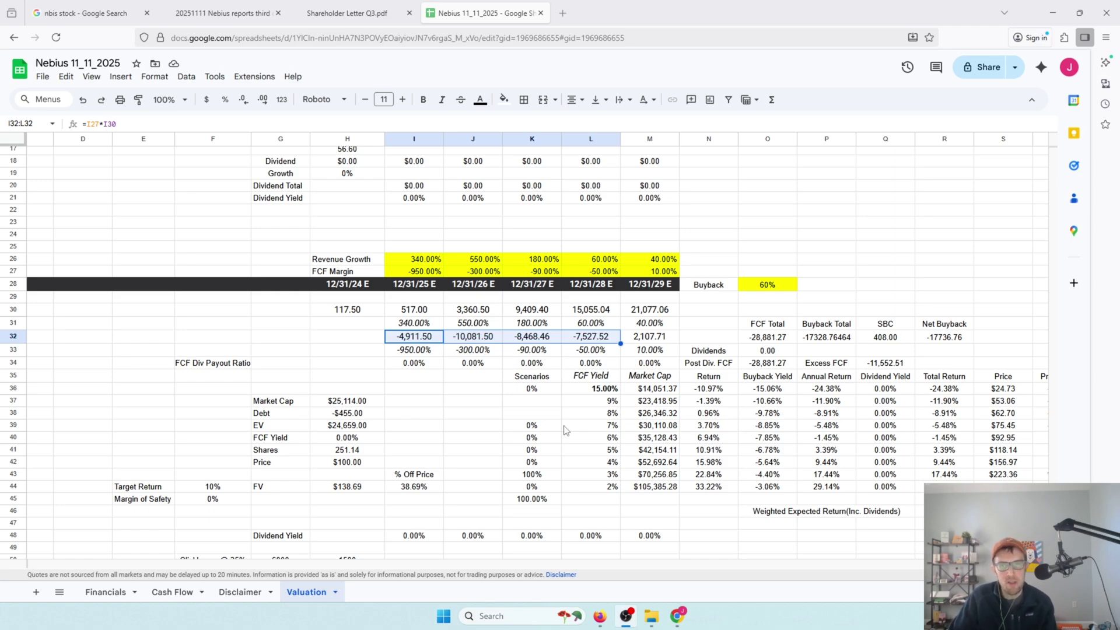
pyautogui.click(852, 336)
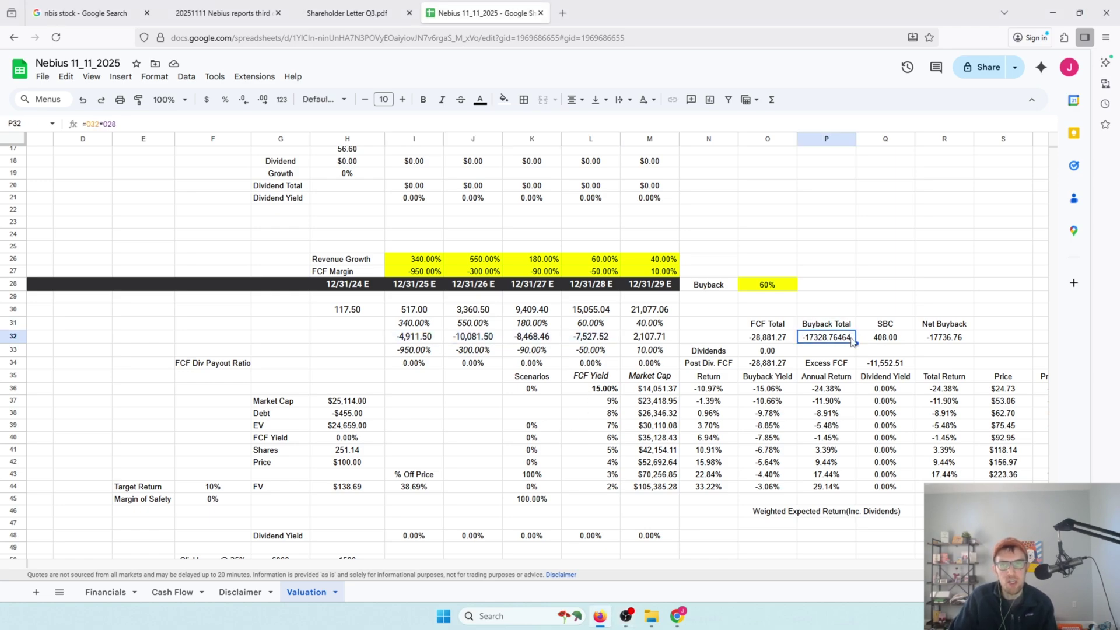
pyautogui.click(893, 325)
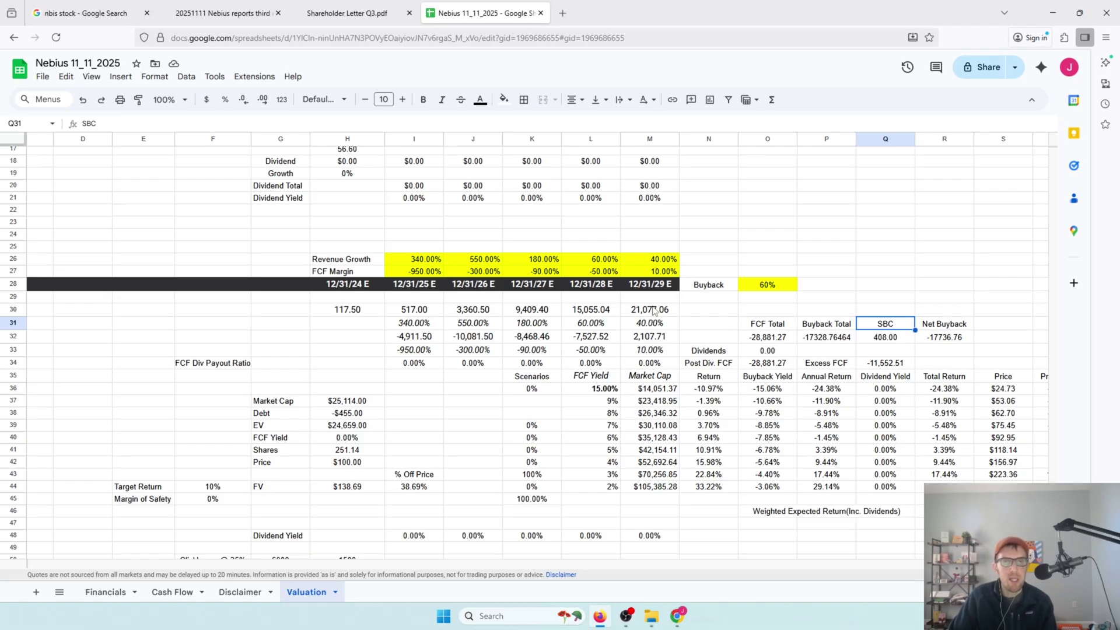
pyautogui.click(659, 273)
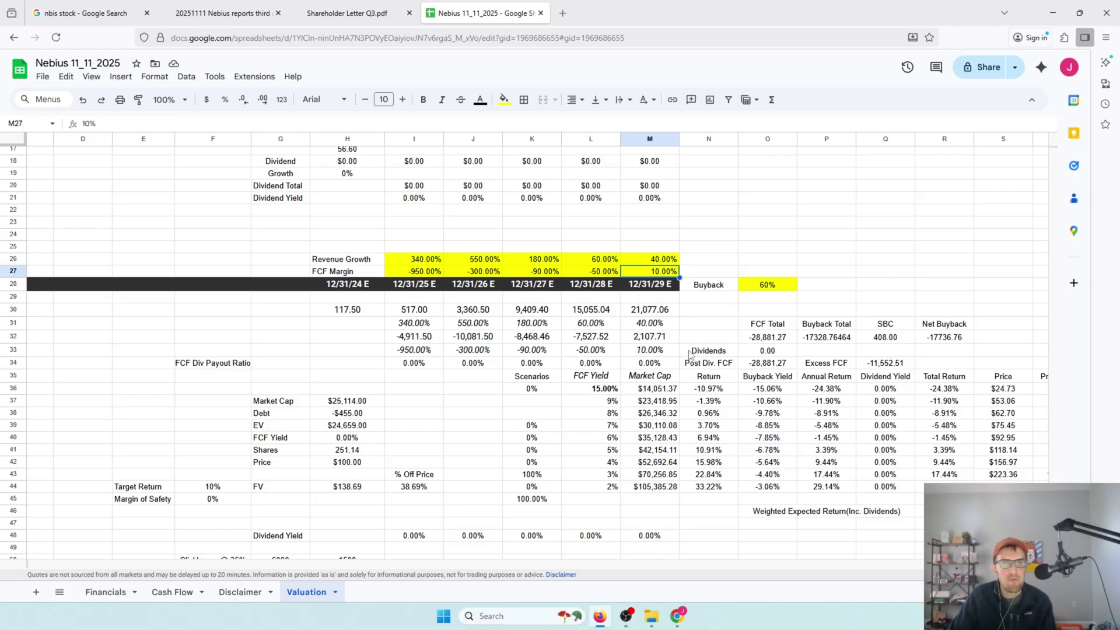
pyautogui.moveTo(536, 475); pyautogui.dragTo(584, 476)
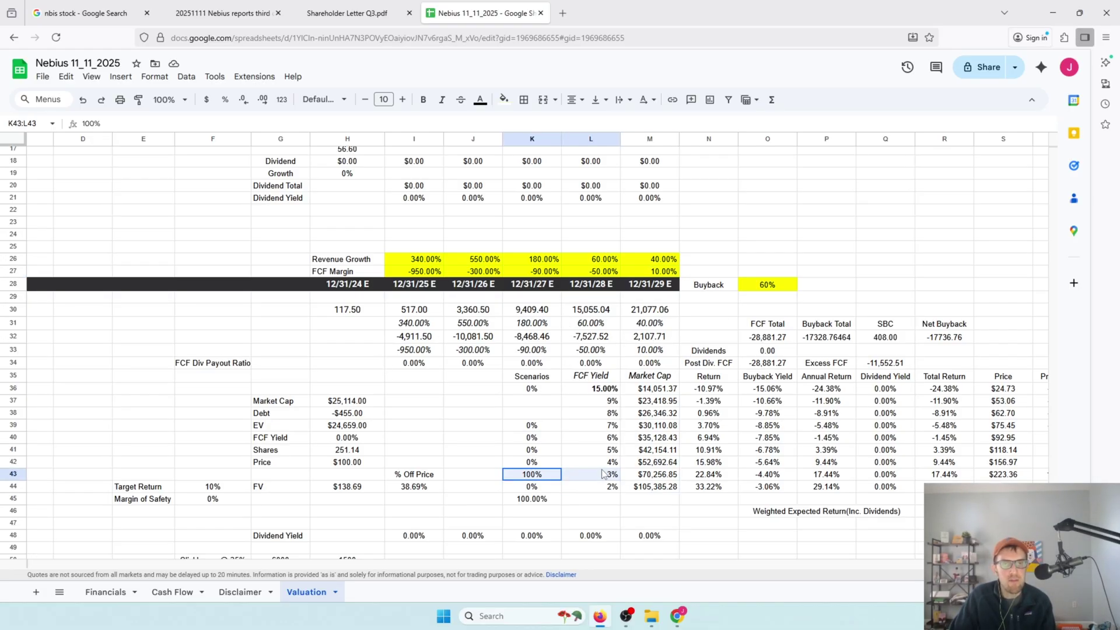
pyautogui.click(647, 475)
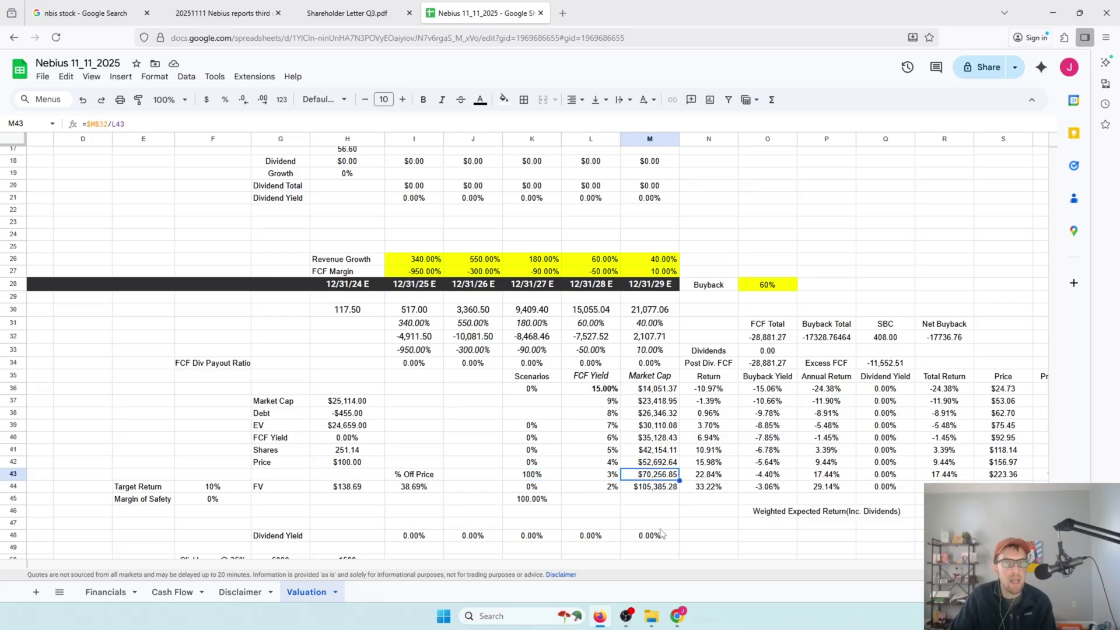
pyautogui.click(657, 489)
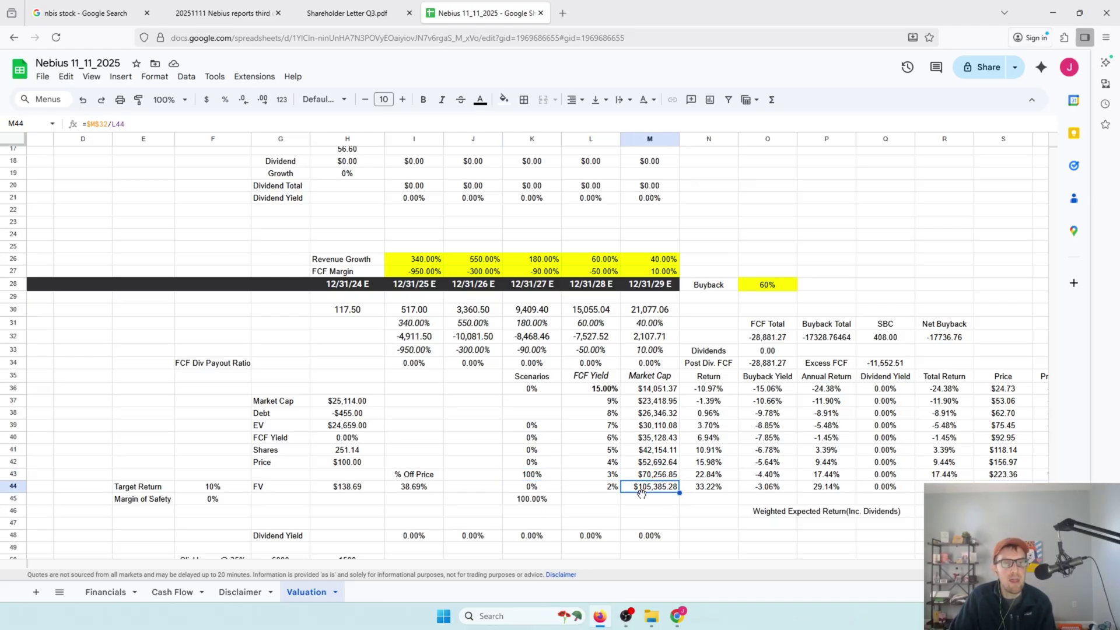
pyautogui.click(373, 488)
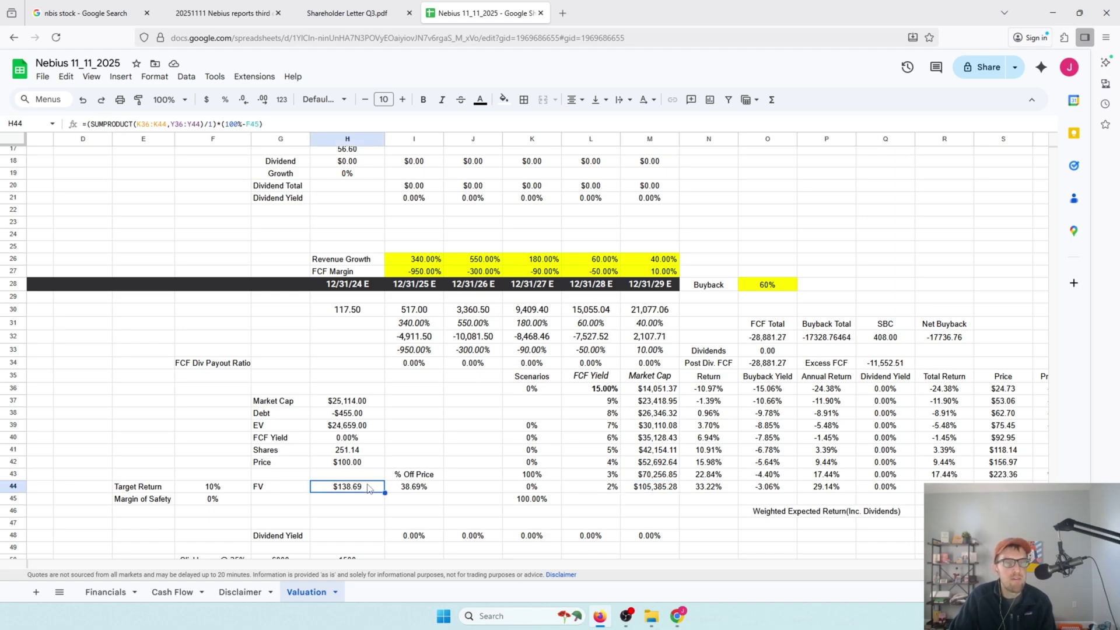
pyautogui.click(373, 466)
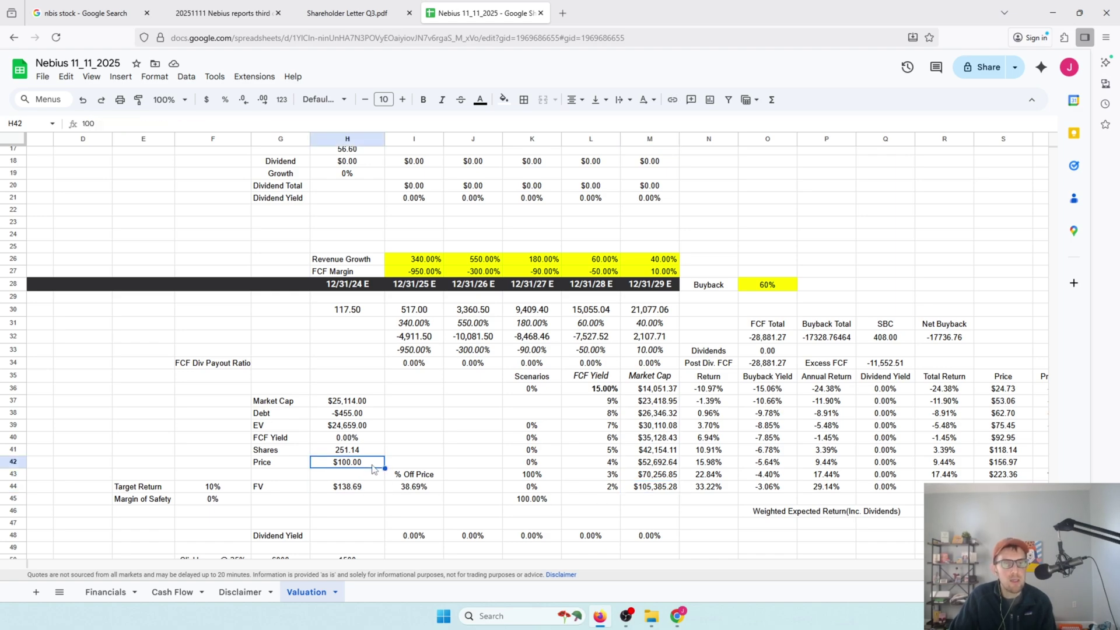
# - Set the 2029 FCF margin in M27 to 20%, lifting fair value to $310.96
pyautogui.click(662, 492)
pyautogui.click(670, 272)
pyautogui.write('20')
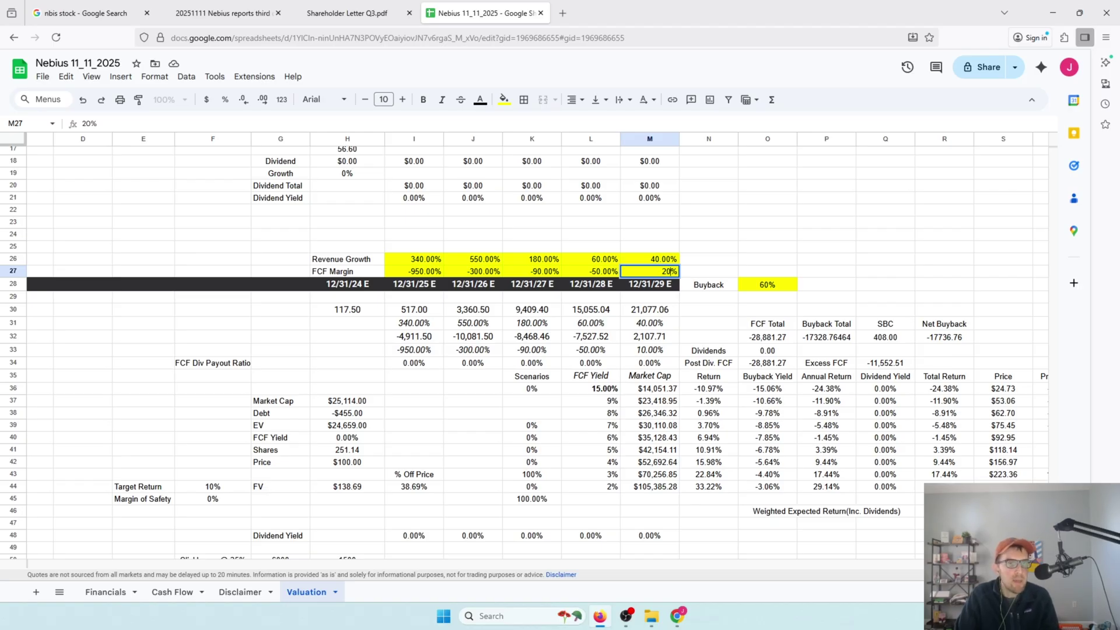
pyautogui.press('Return')
# - Select the market caps for the 4%, 3% and 2% yields, then pick the Price cell H42
pyautogui.press('Up')
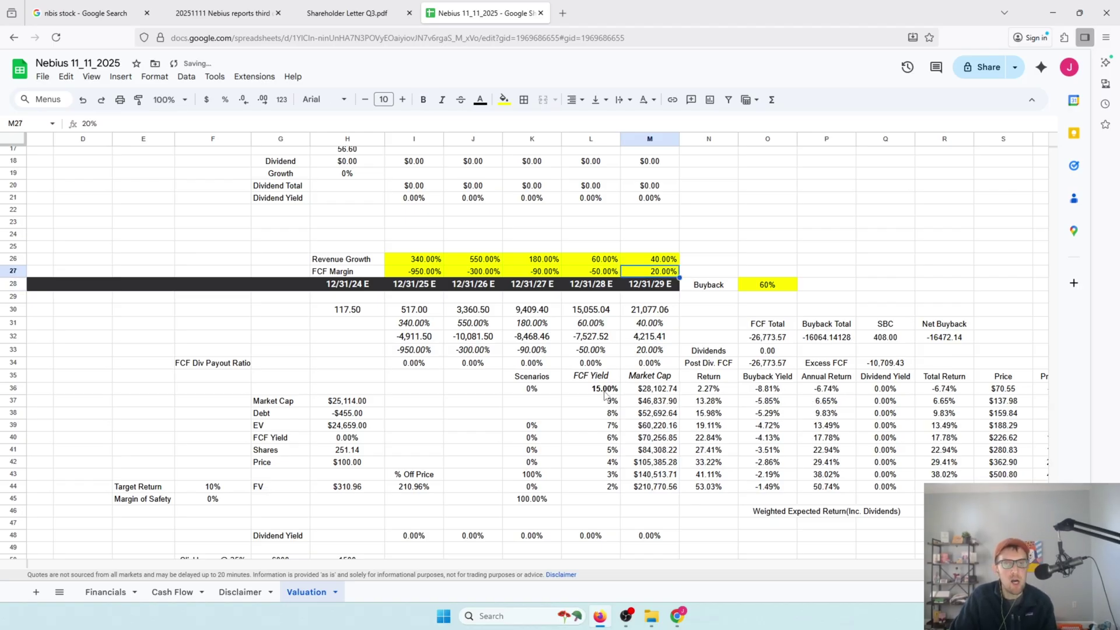
pyautogui.moveTo(662, 461); pyautogui.dragTo(664, 489)
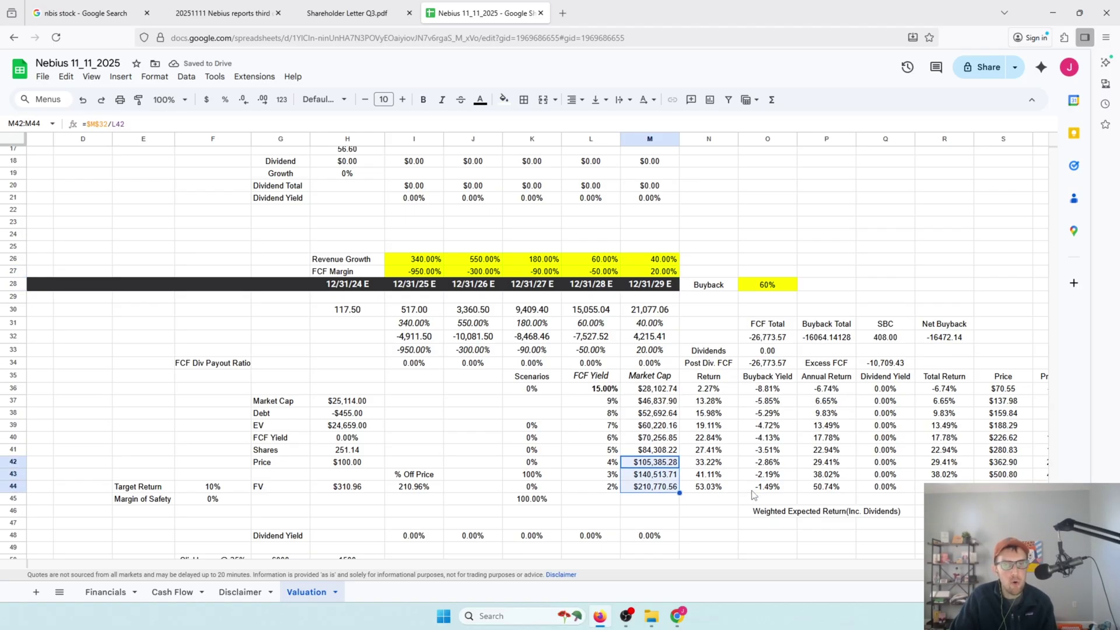
pyautogui.click(347, 462)
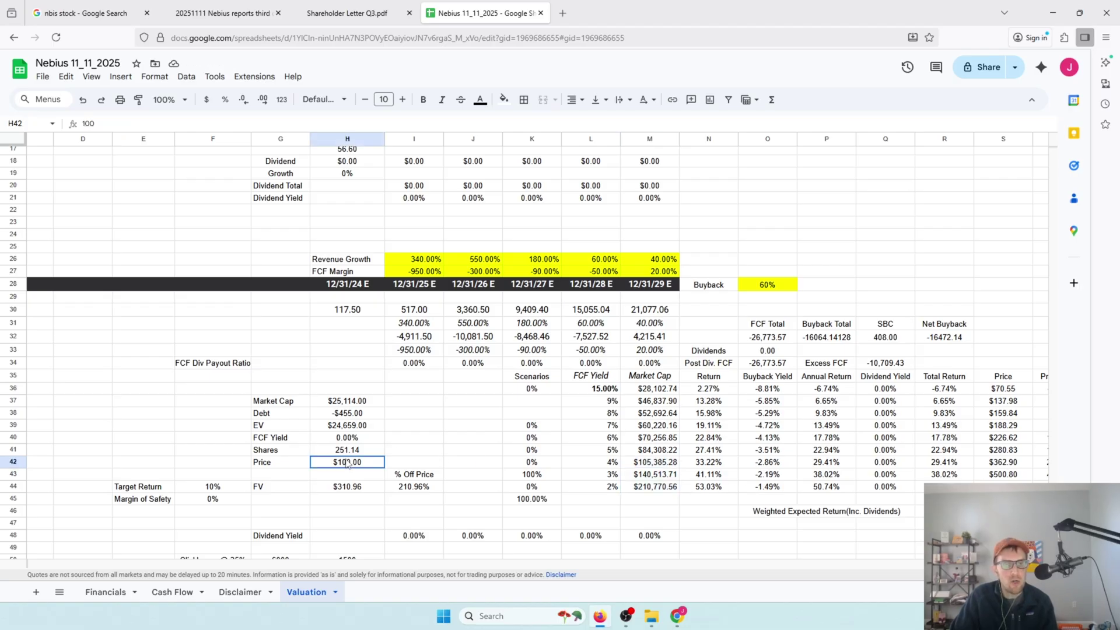
# - Check the live NBIS quote and update the Price in H42 to $113.00
pyautogui.click(87, 13)
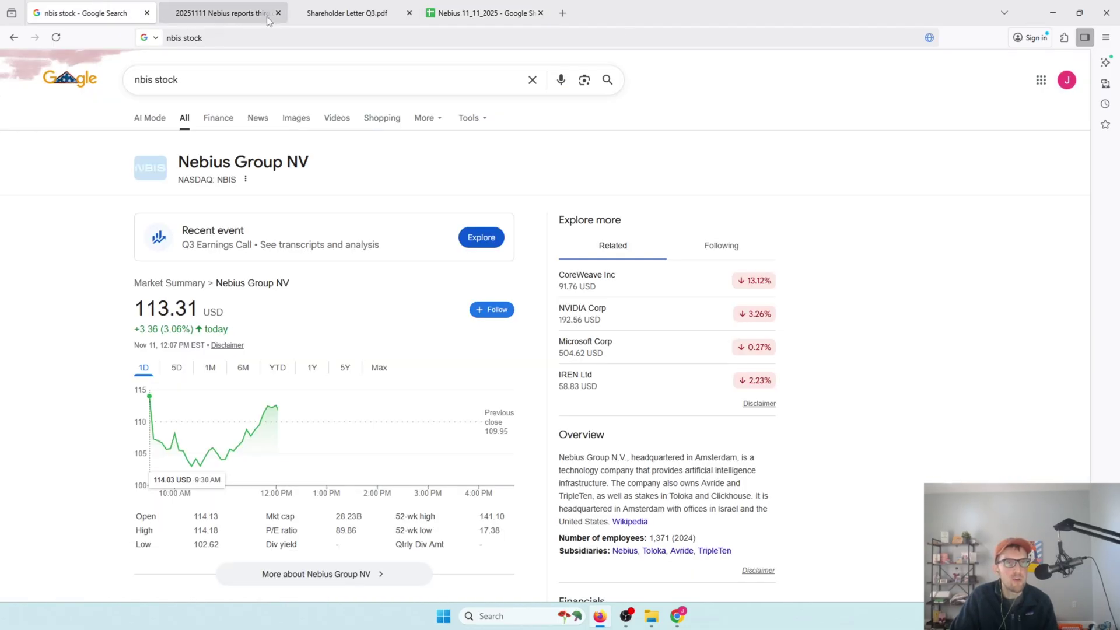
pyautogui.click(446, 5)
pyautogui.write('113')
pyautogui.press('Return')
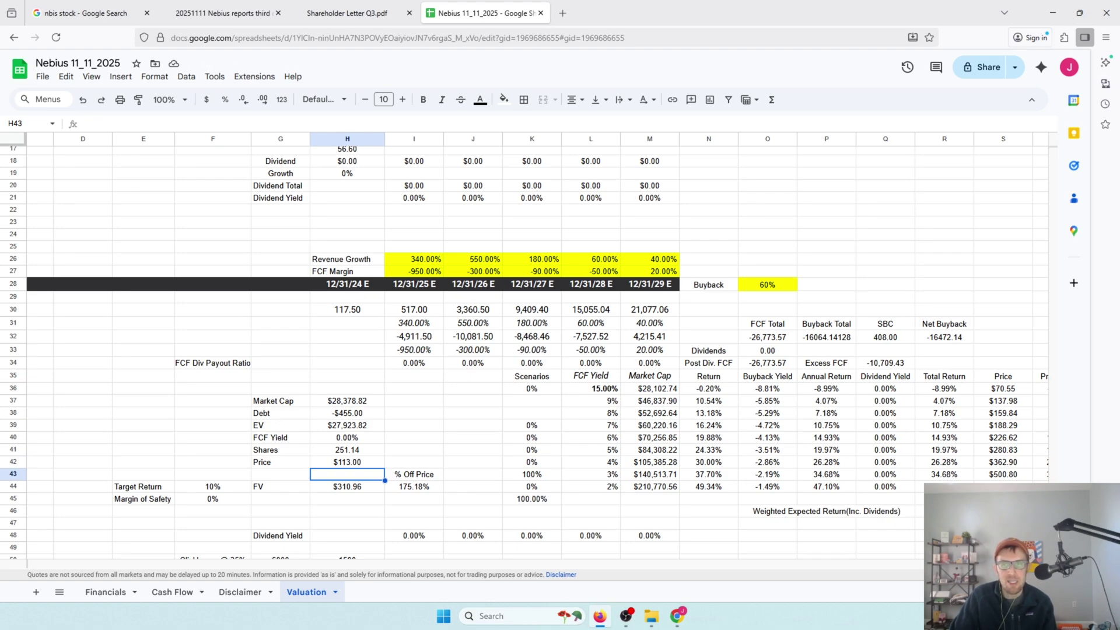
# - Inspect the Buyback Total formula, then set the 2029 FCF margin back to 10%
pyautogui.click(833, 341)
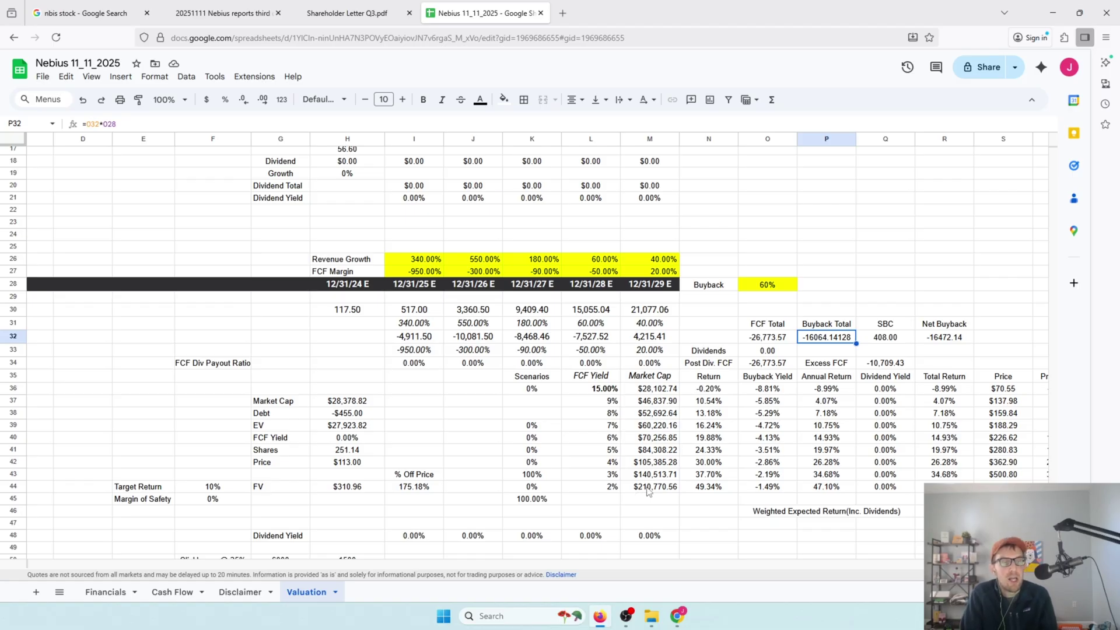
pyautogui.click(653, 271)
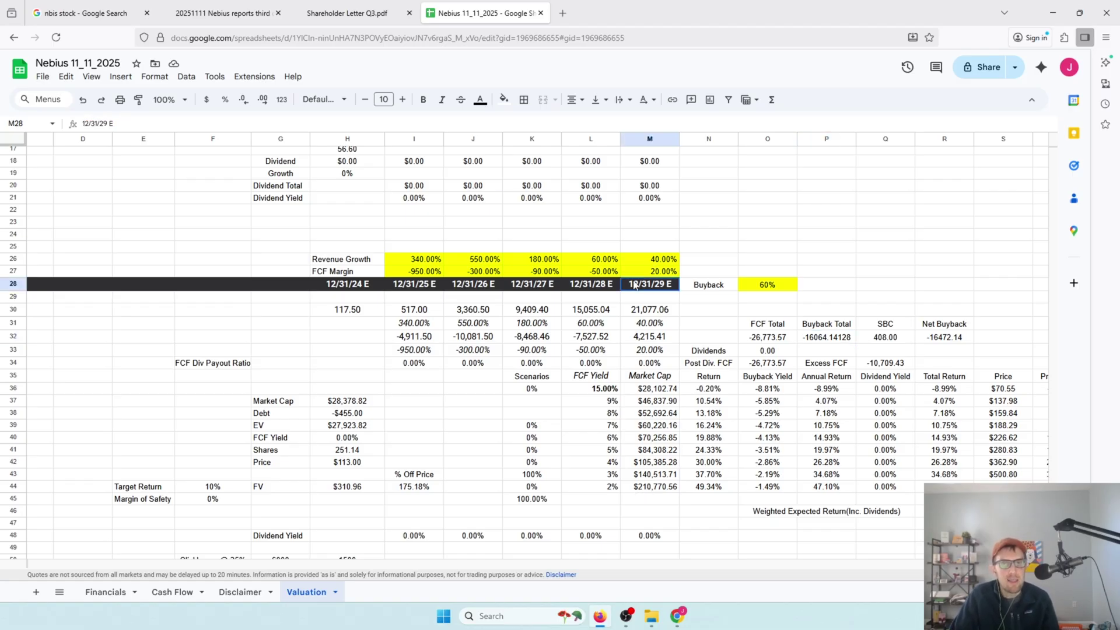
pyautogui.write('1')
pyautogui.write('0')
pyautogui.press('Return')
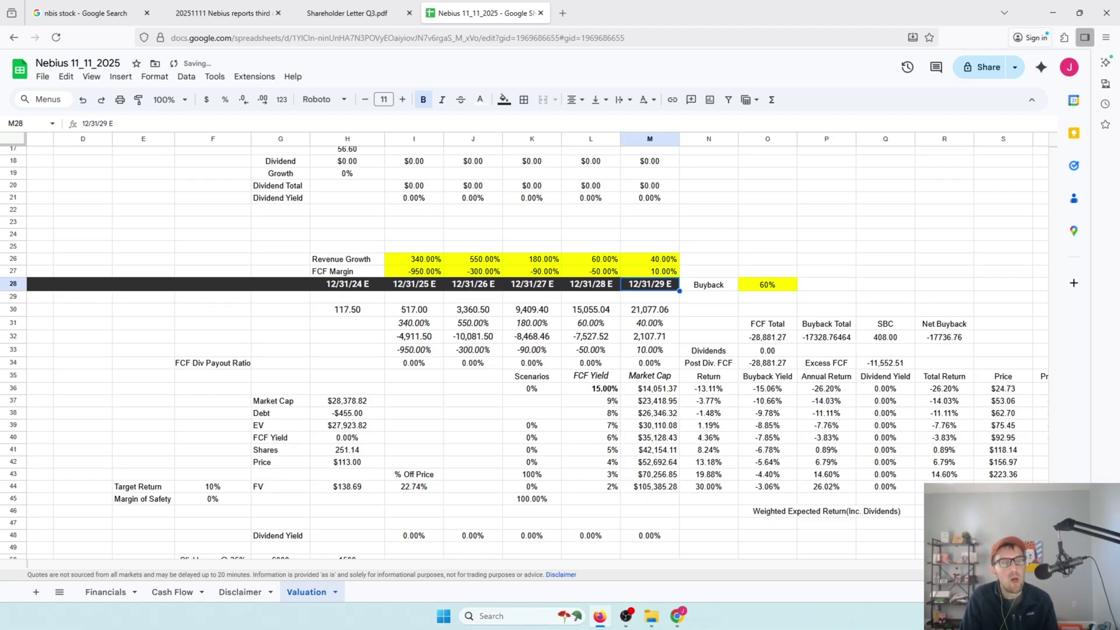